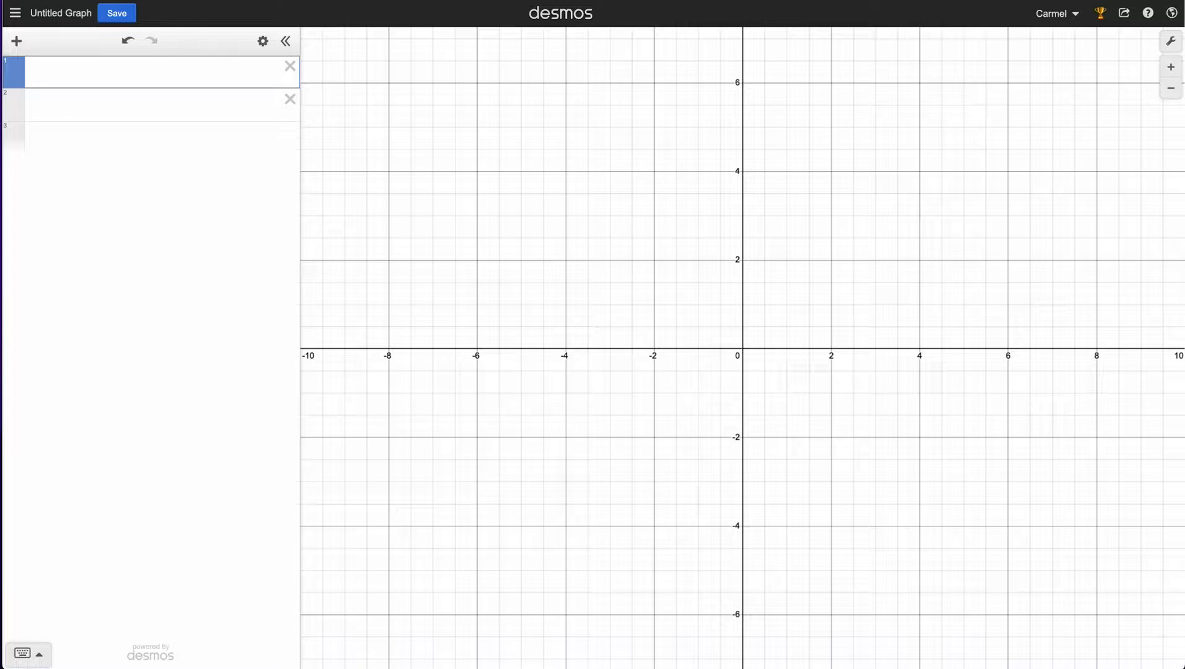
Enter normaldist(0,1) in the first expression line to plot the standard normal curve.
left_click(185, 71)
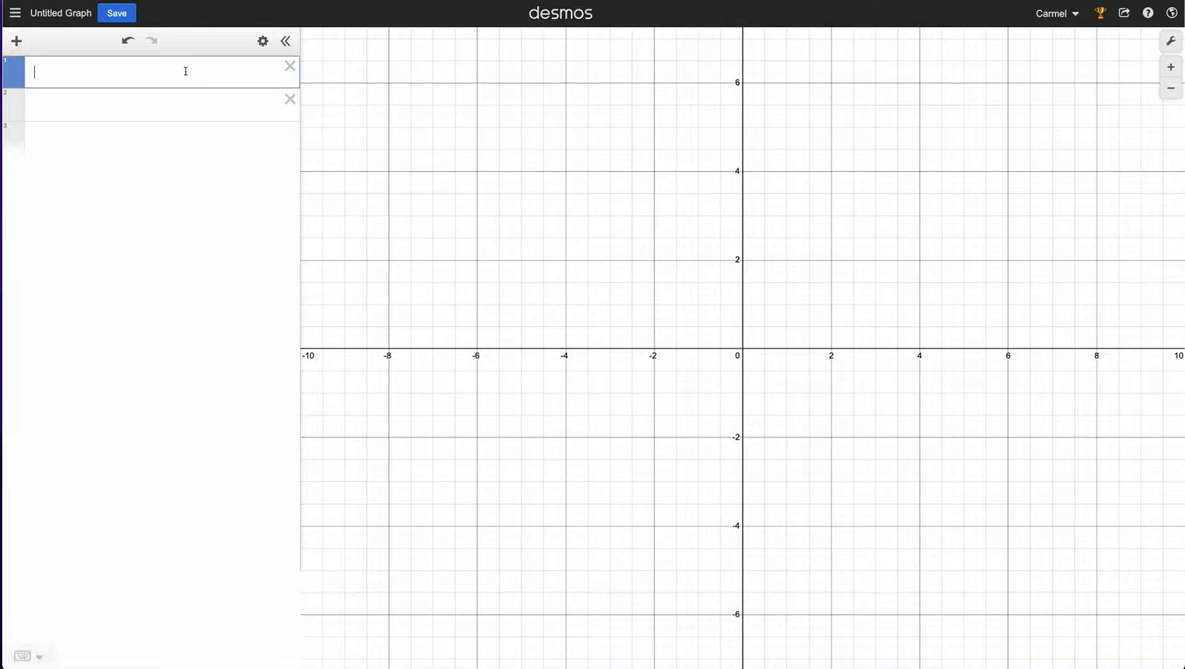
type("norma")
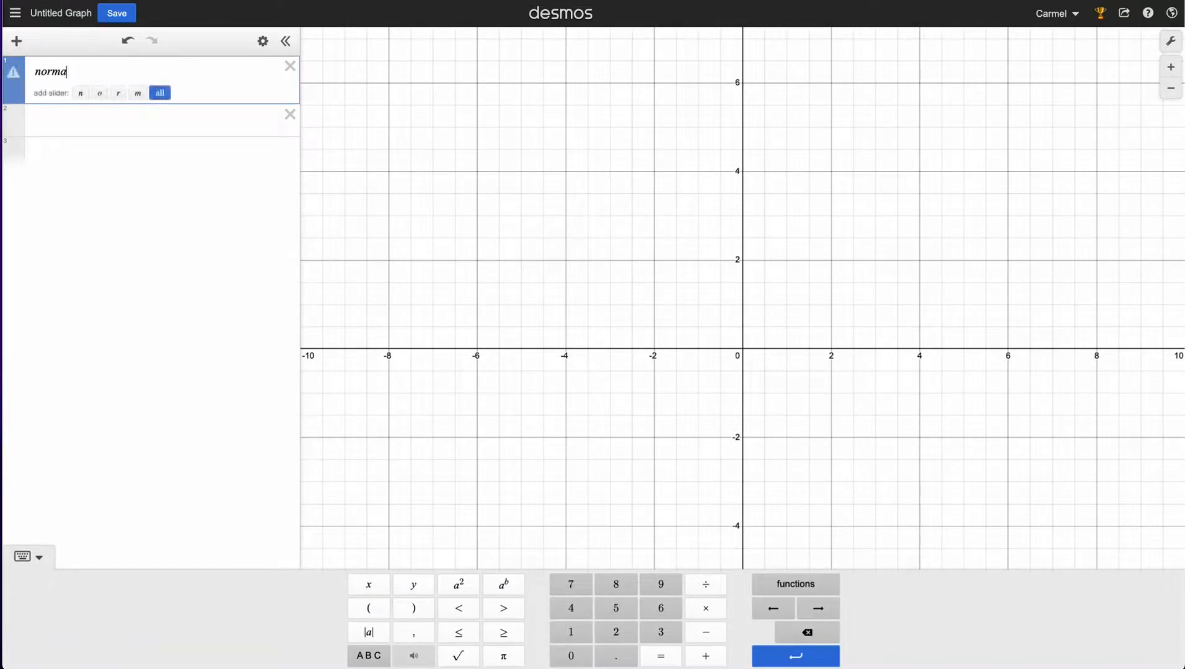
type("ldist(0")
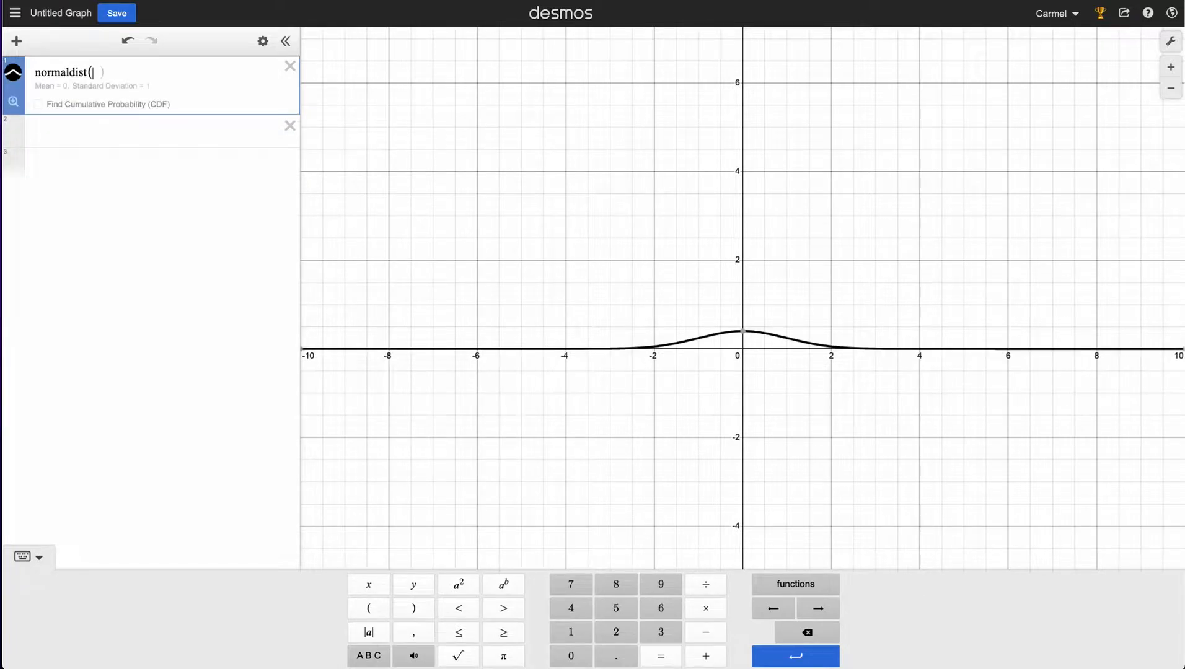
type(",1)")
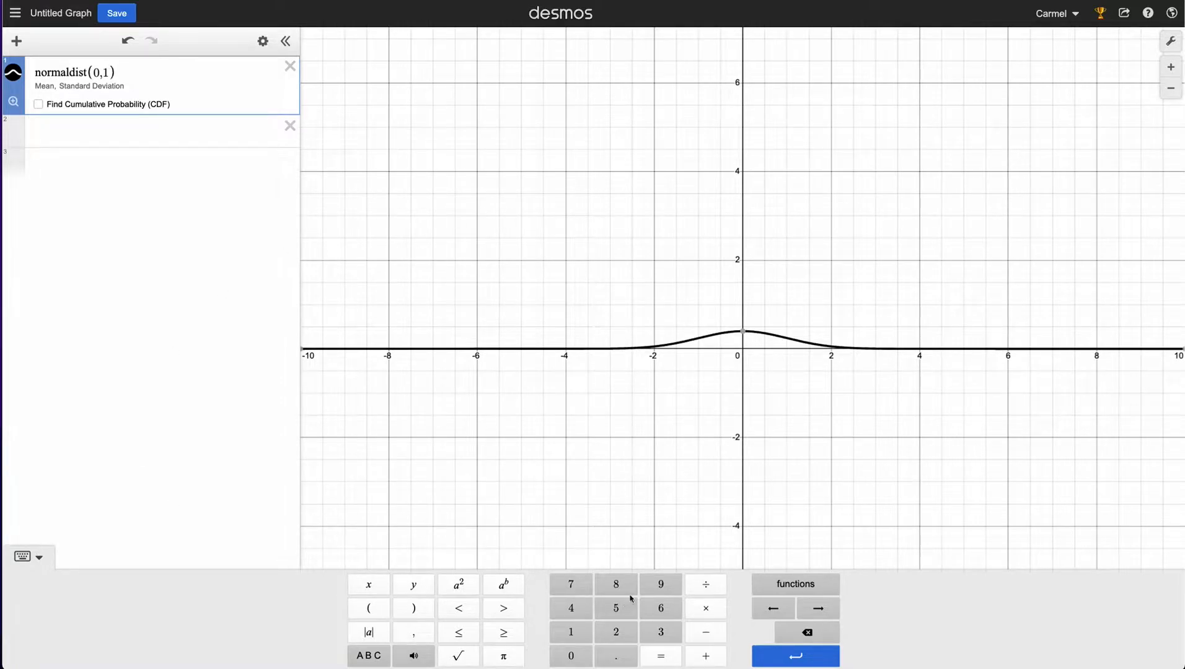
Look through the available functions as far as the Distributions group.
left_click(786, 587)
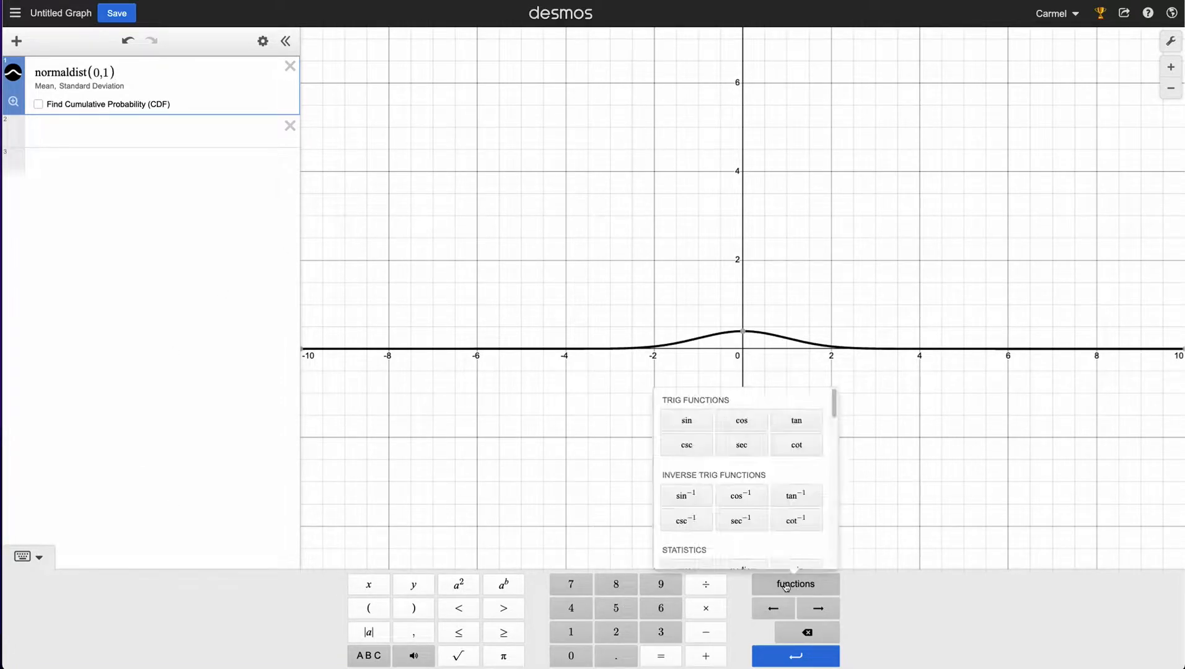
scroll(779, 472, "down", 6)
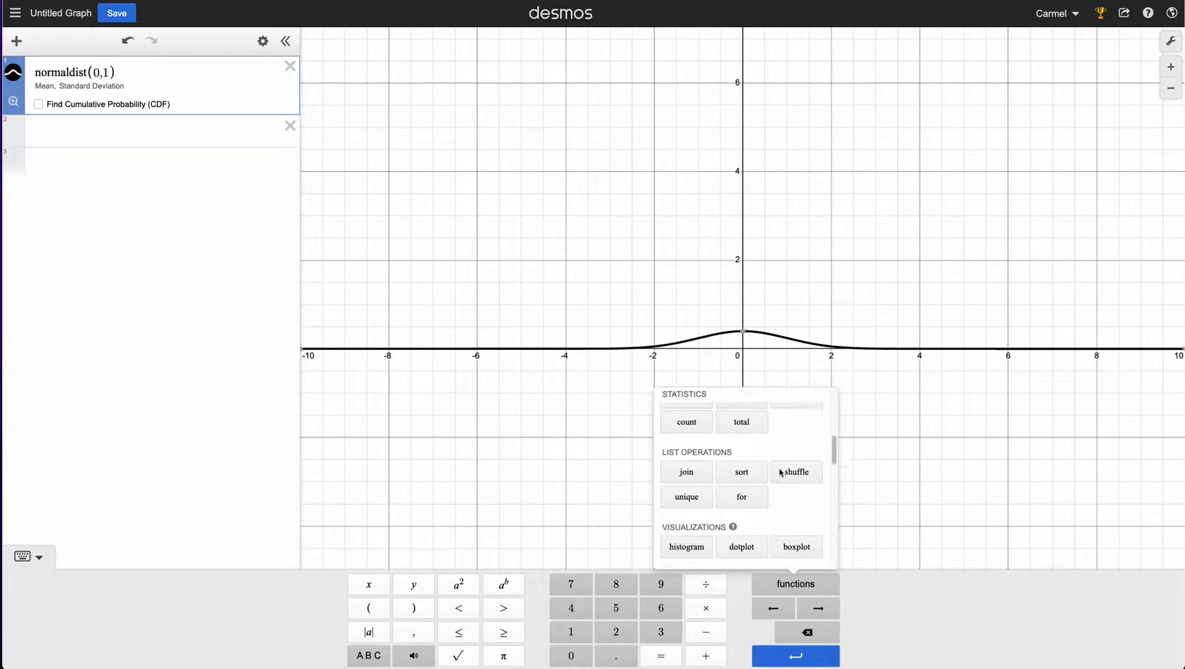
scroll(779, 473, "down", 2)
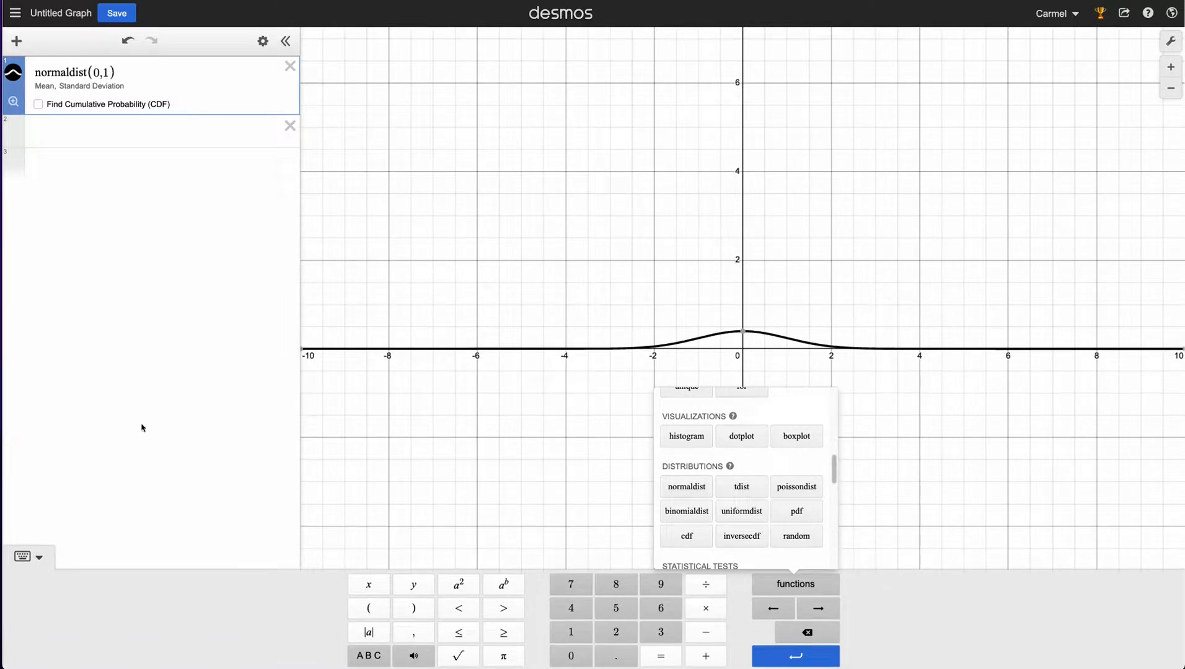
left_click(181, 409)
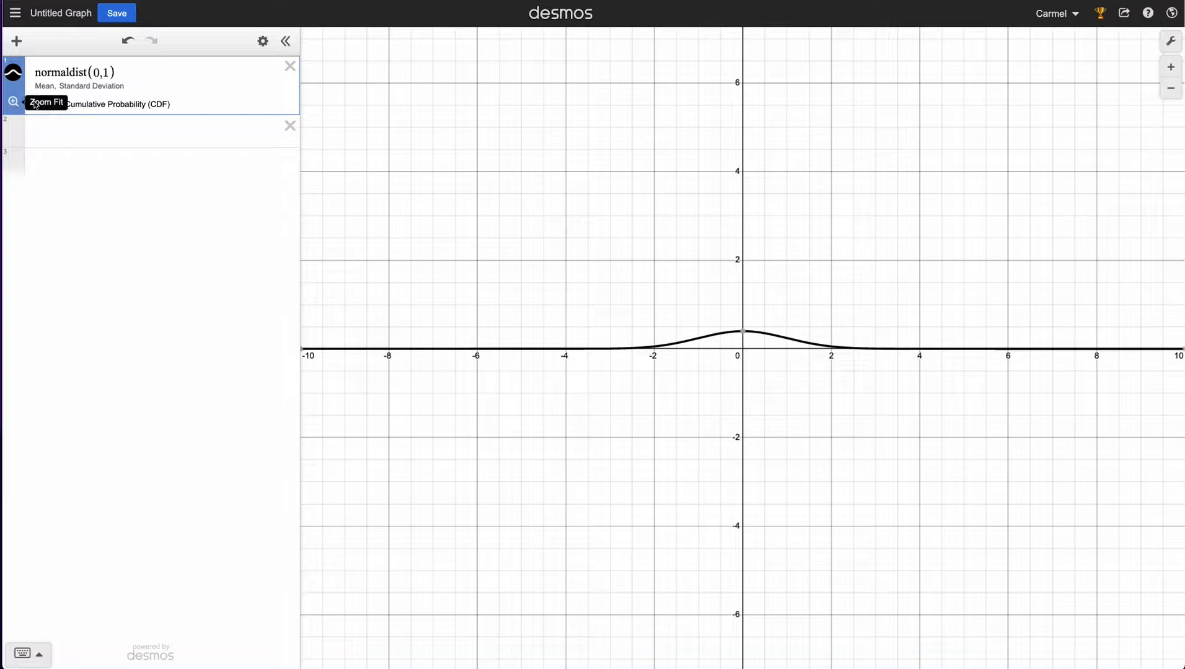
Find the cumulative probability of the standard normal distribution with minimum -1 and maximum 1.
left_click(13, 103)
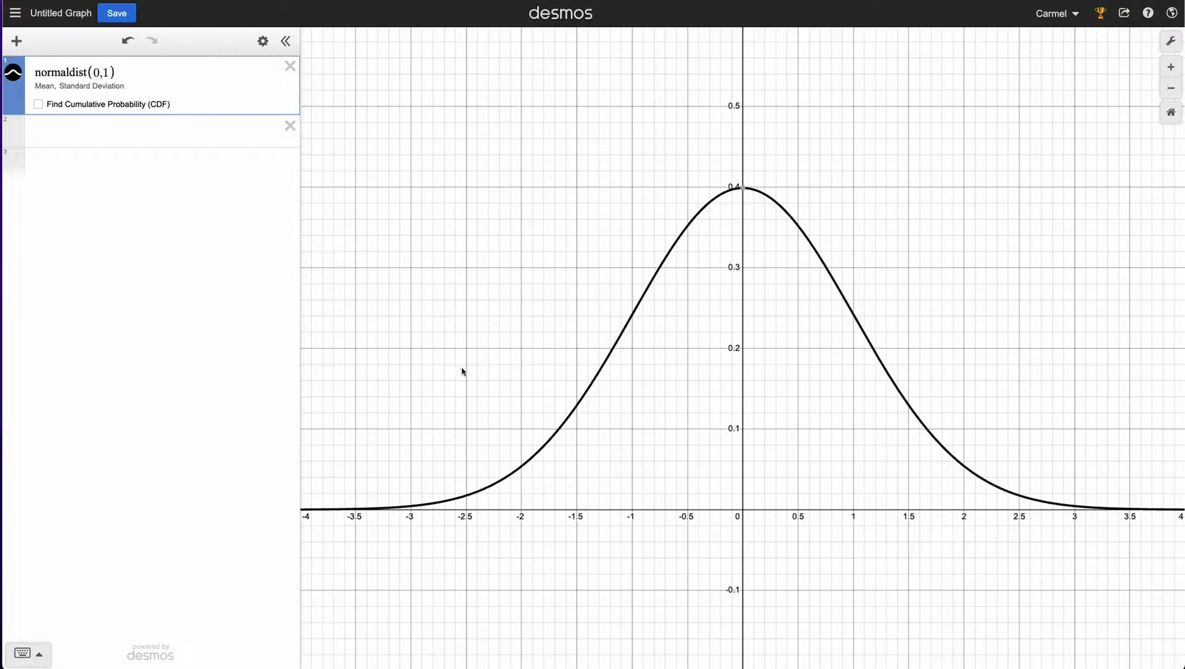
left_click(38, 105)
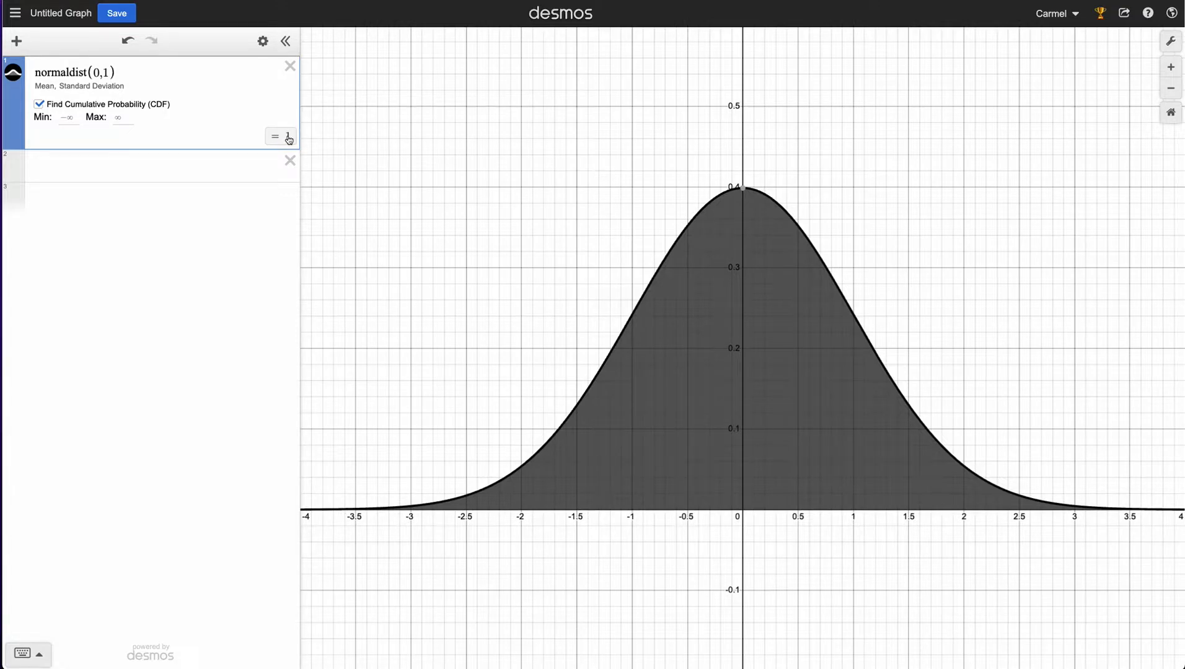
left_click(65, 117)
type("-1")
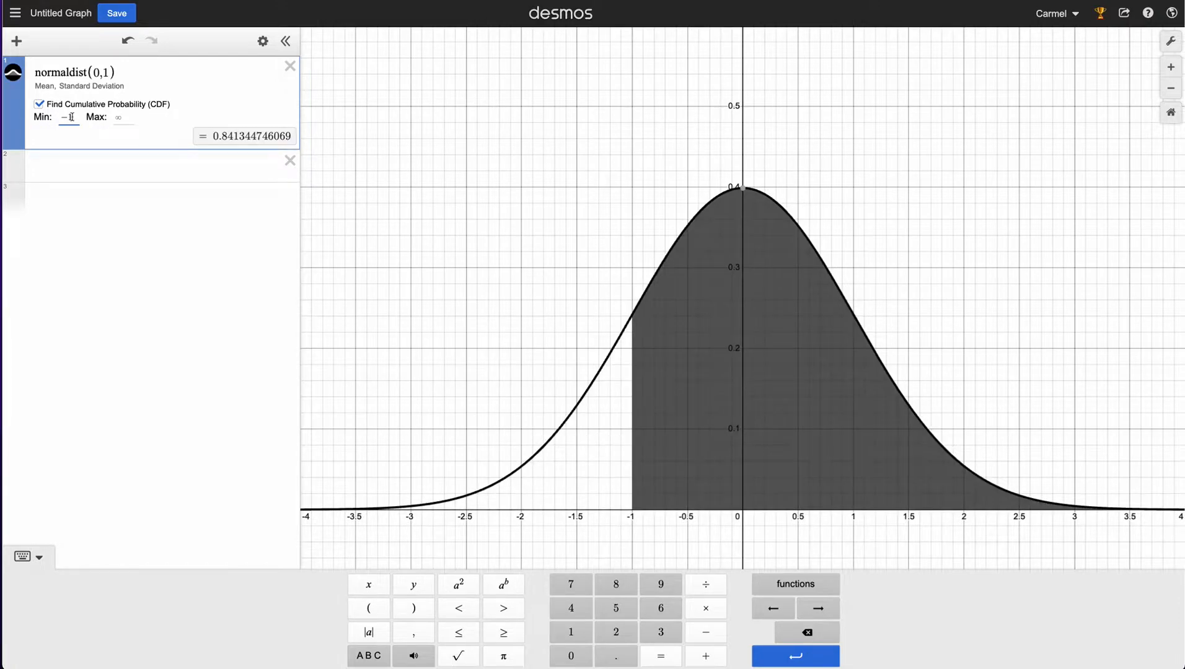
left_click(119, 117)
type("1")
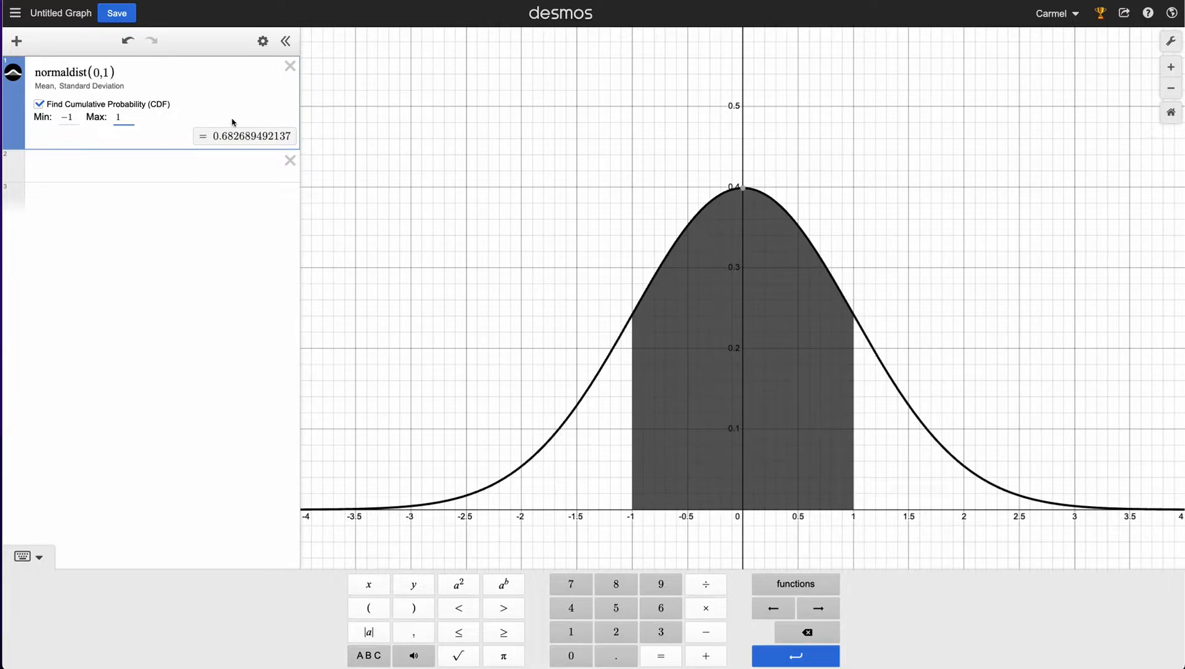
Find the upper-tail probability by setting the minimum to 1.45 and clearing the maximum to infinity.
left_click(70, 118)
key("BackSpace")
key("BackSpace")
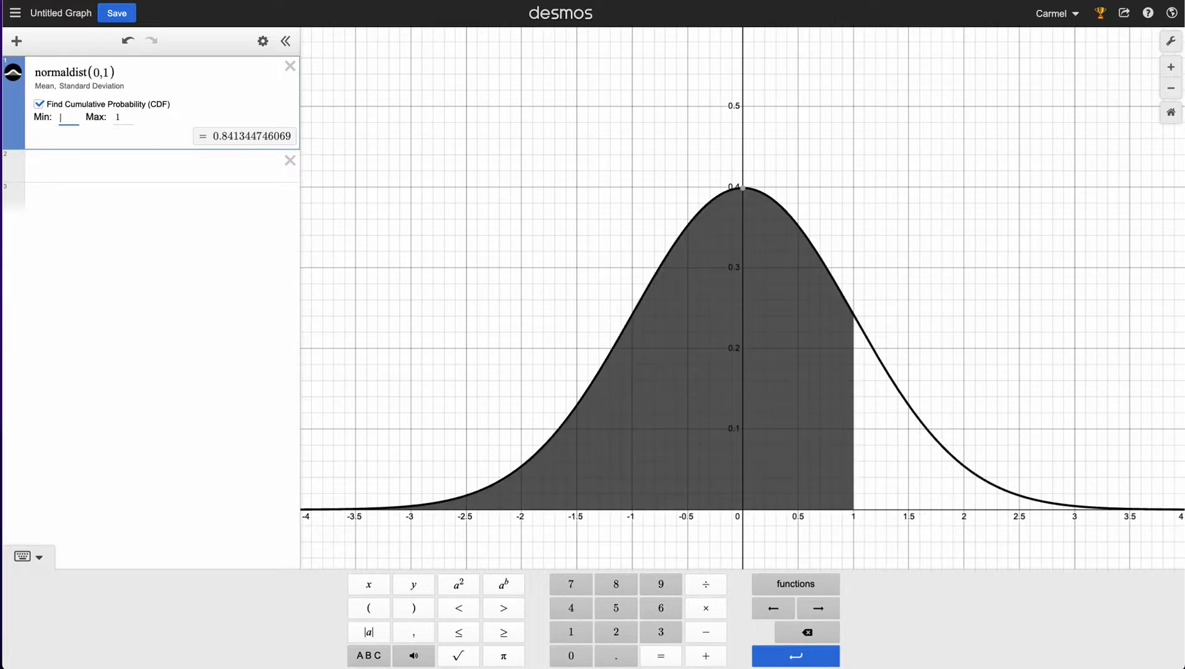
type("1.45")
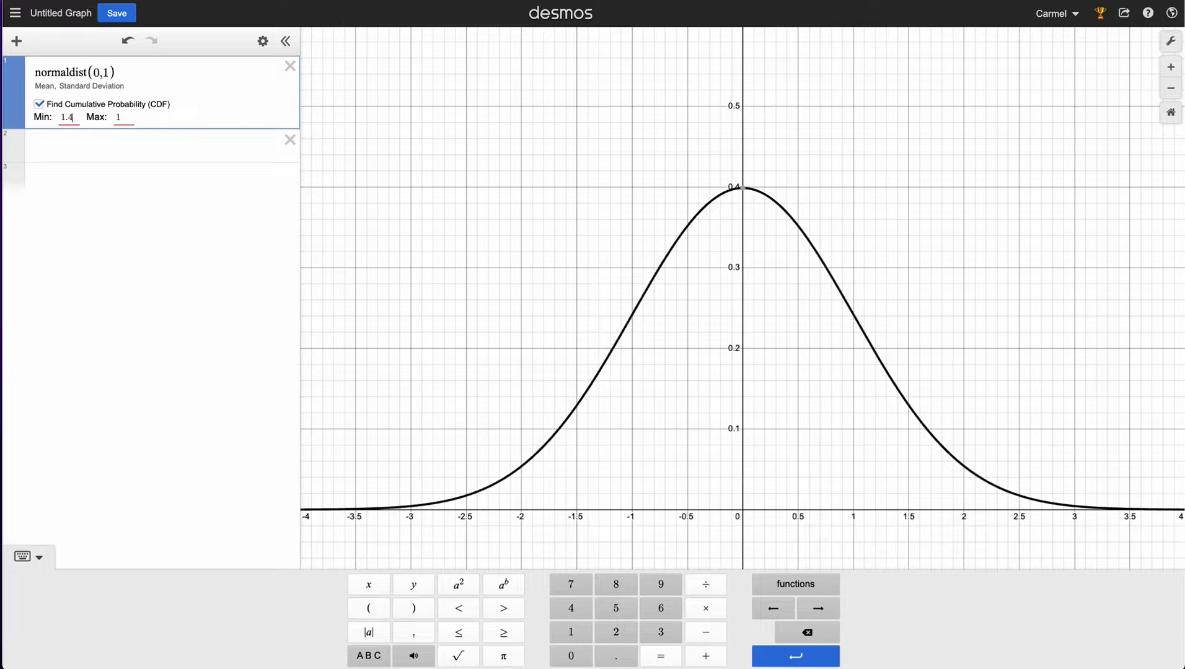
left_click(142, 118)
key("BackSpace")
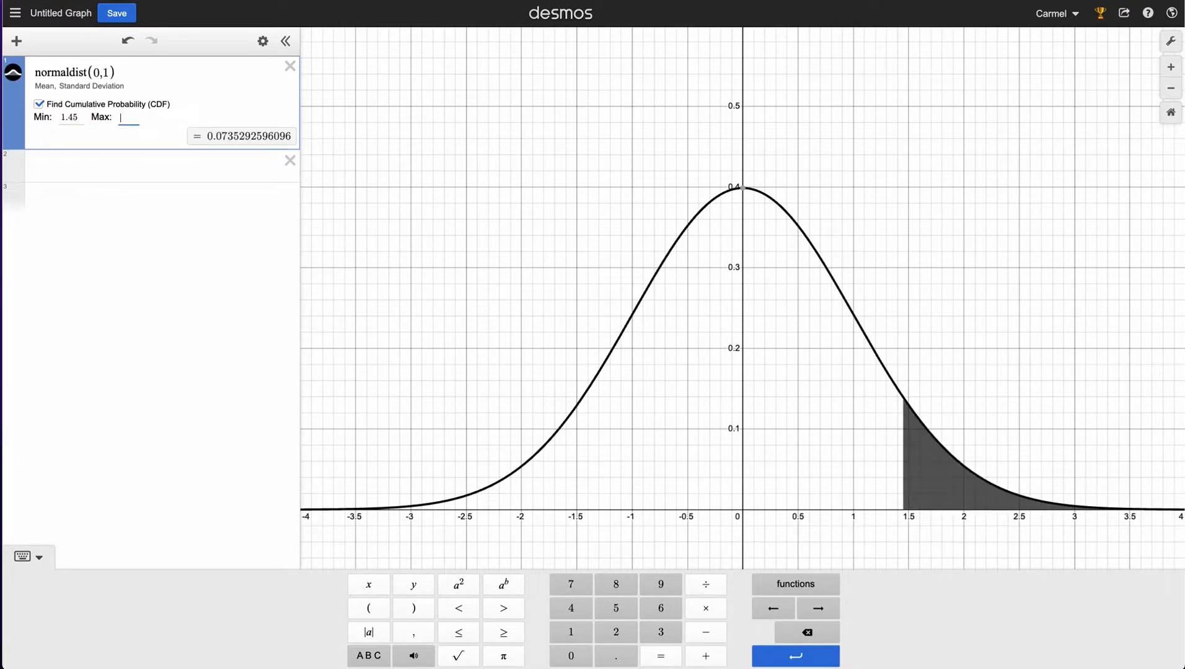
left_click(145, 131)
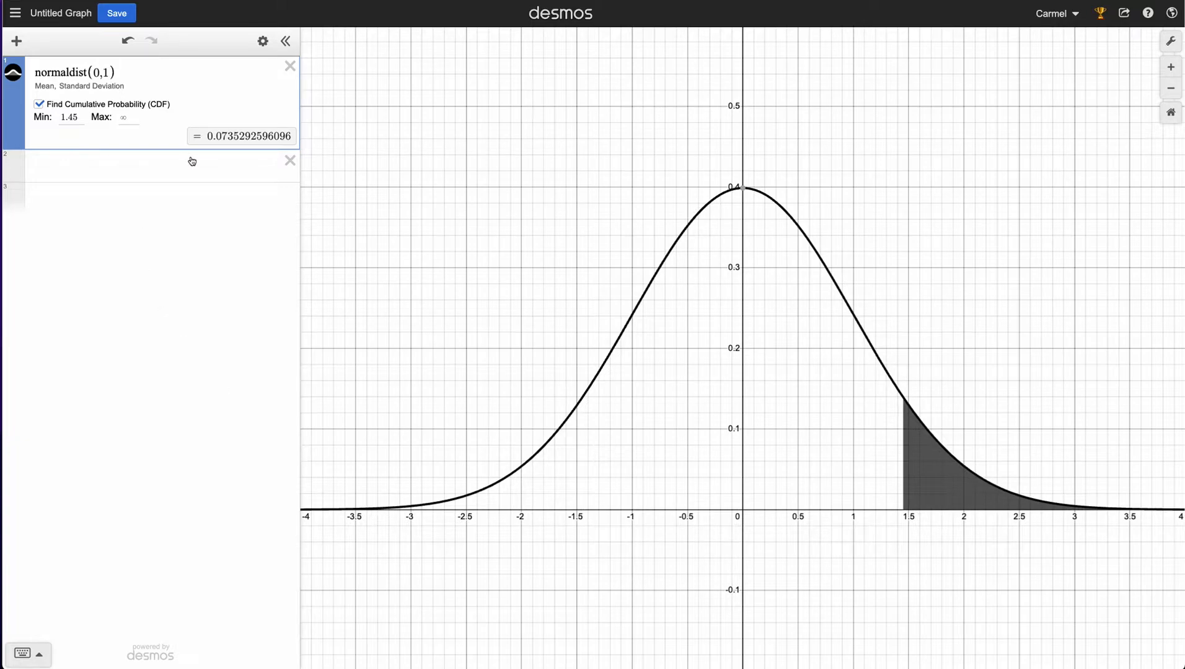
Find the lower-tail probability by clearing the minimum to negative infinity and setting the maximum to 1.45.
left_click(26, 118)
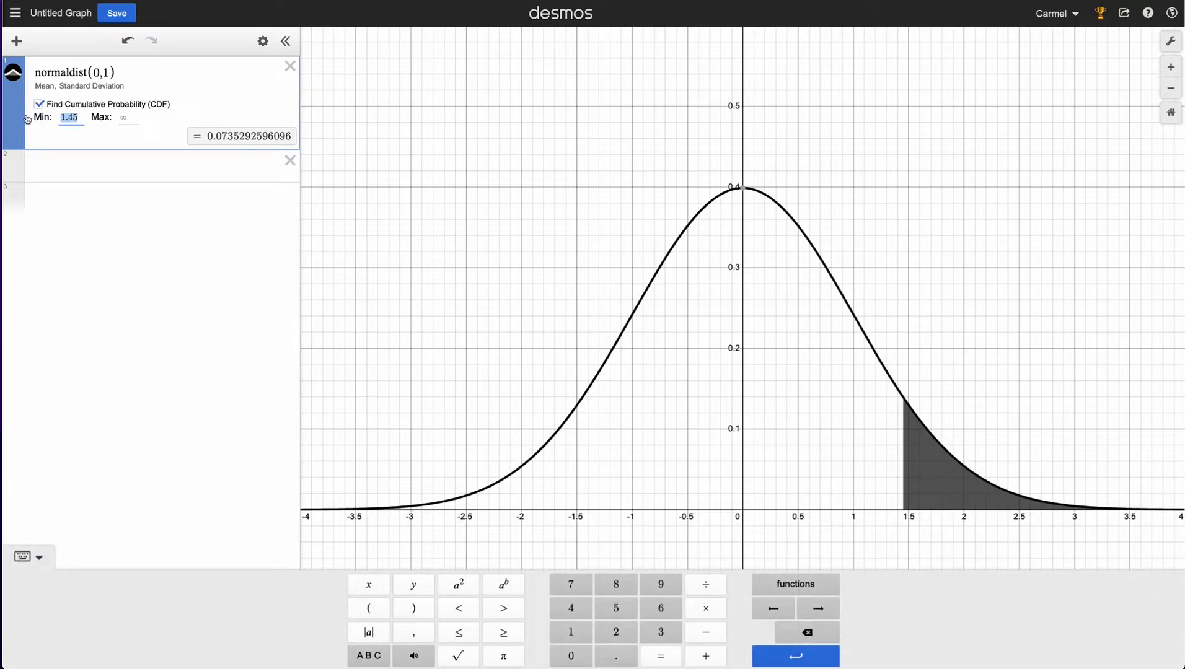
key("BackSpace")
left_click(123, 118)
type("1.45")
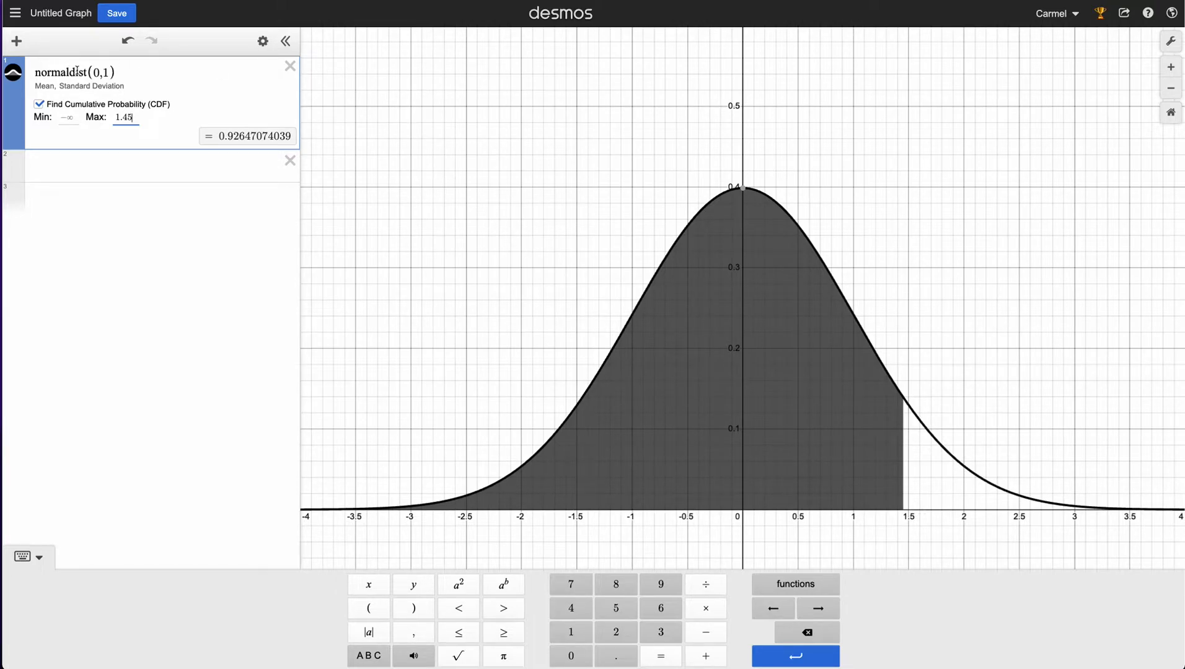
Change the distribution in the first expression to mean 3626 and standard deviation 541, with the whole curve in view.
left_click(101, 74)
key("BackSpace")
type("3626")
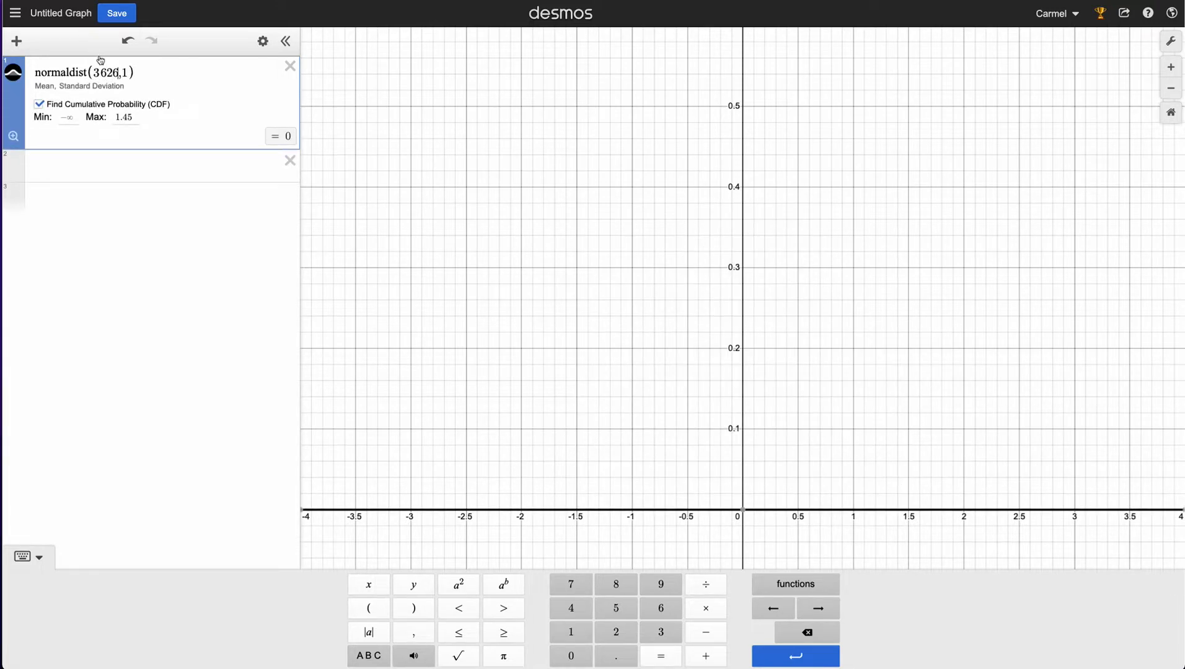
left_click(122, 73)
type("541")
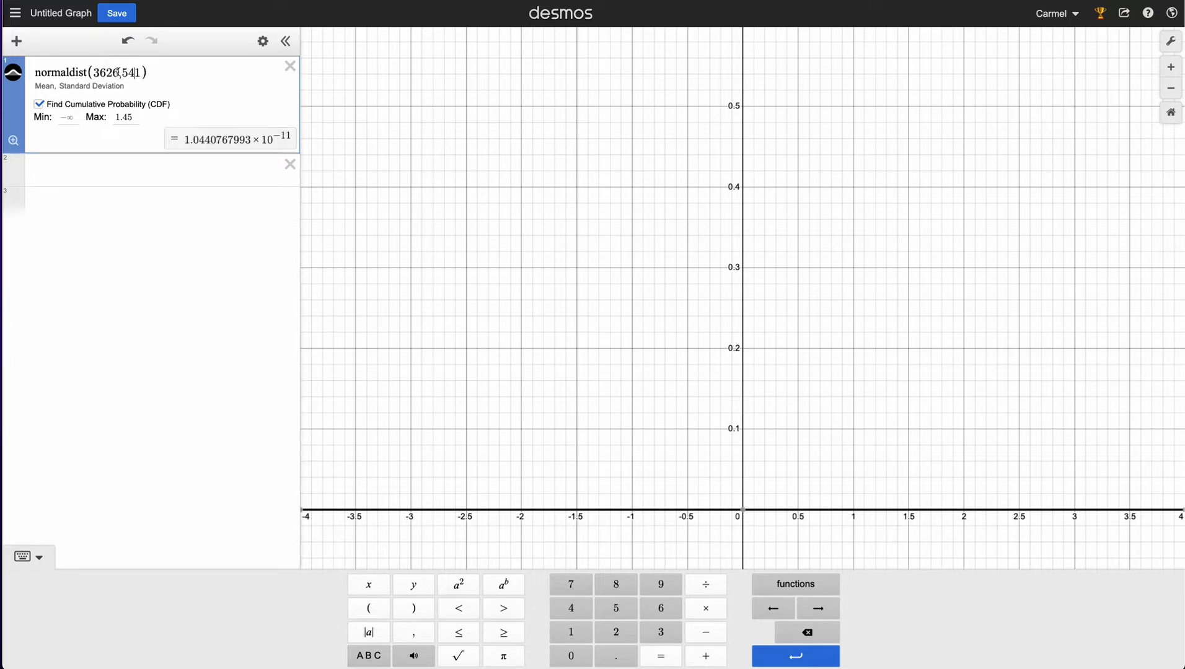
key("BackSpace")
left_click(183, 75)
left_click(12, 142)
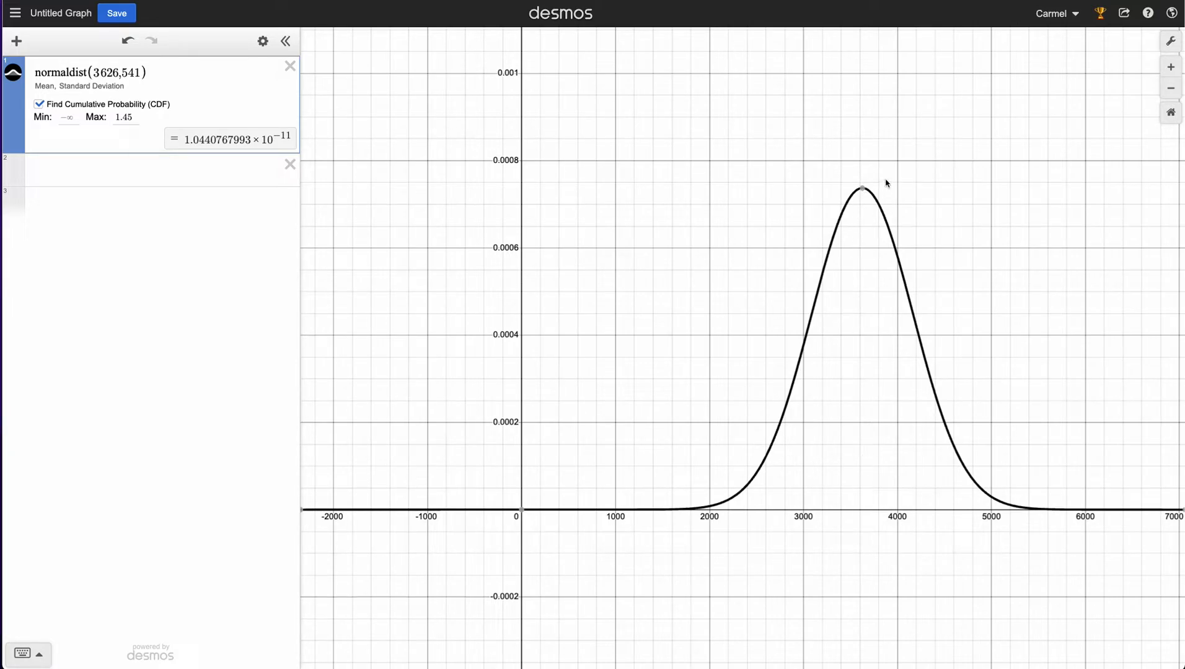
Find the probability above 3800 by setting the minimum to 3800 and clearing the maximum to infinity.
mouse_move(863, 190)
left_click_drag(956, 376, 820, 368)
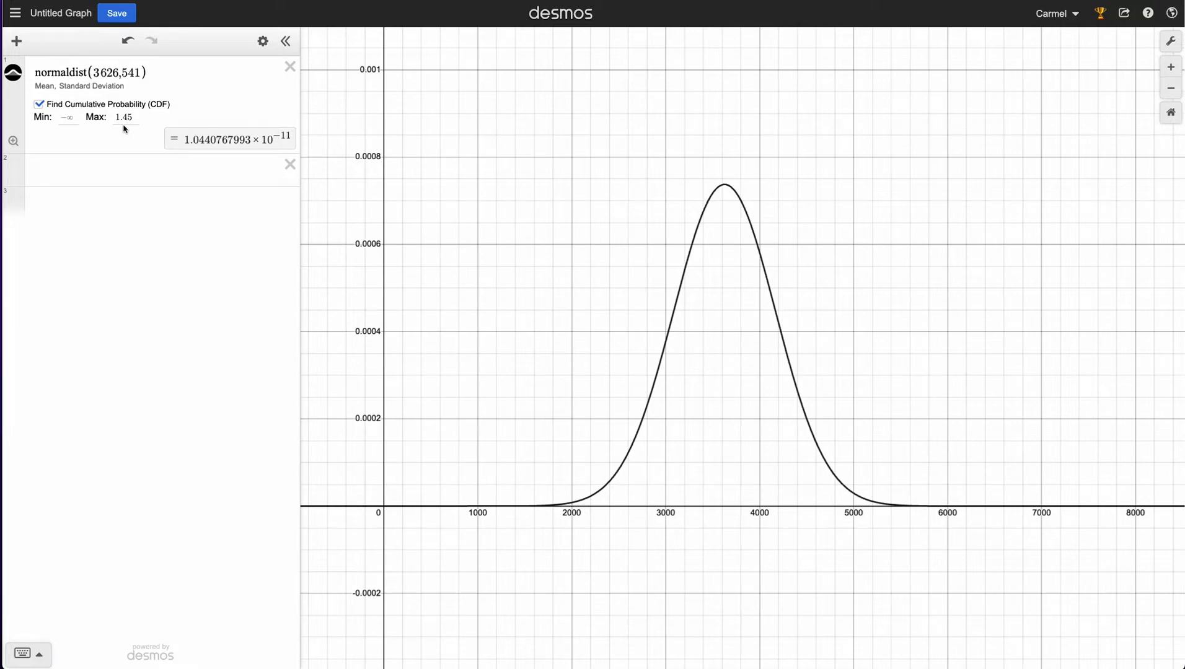
left_click(74, 116)
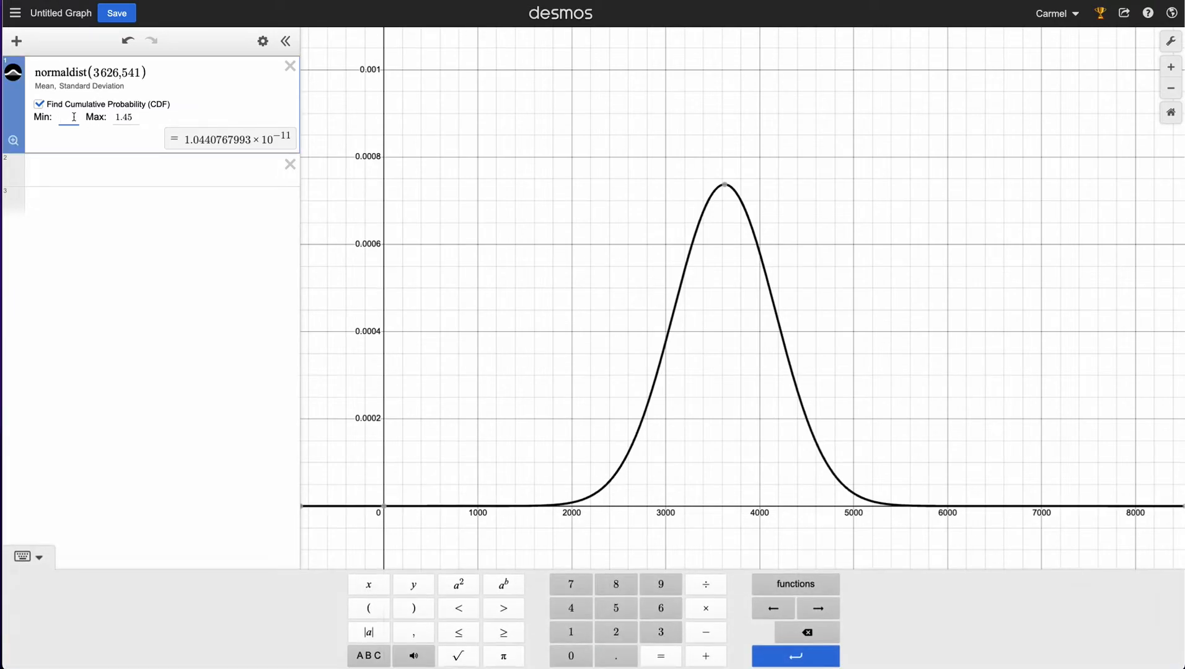
type("3800")
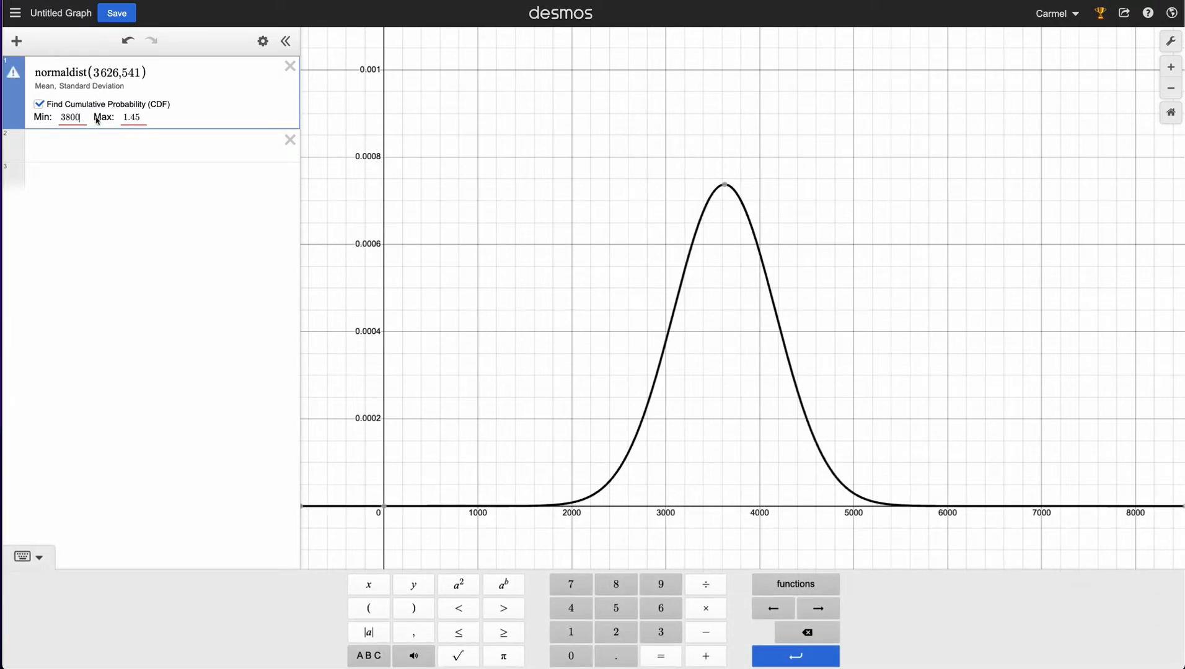
left_click_drag(145, 114, 117, 119)
key("BackSpace")
left_click(152, 139)
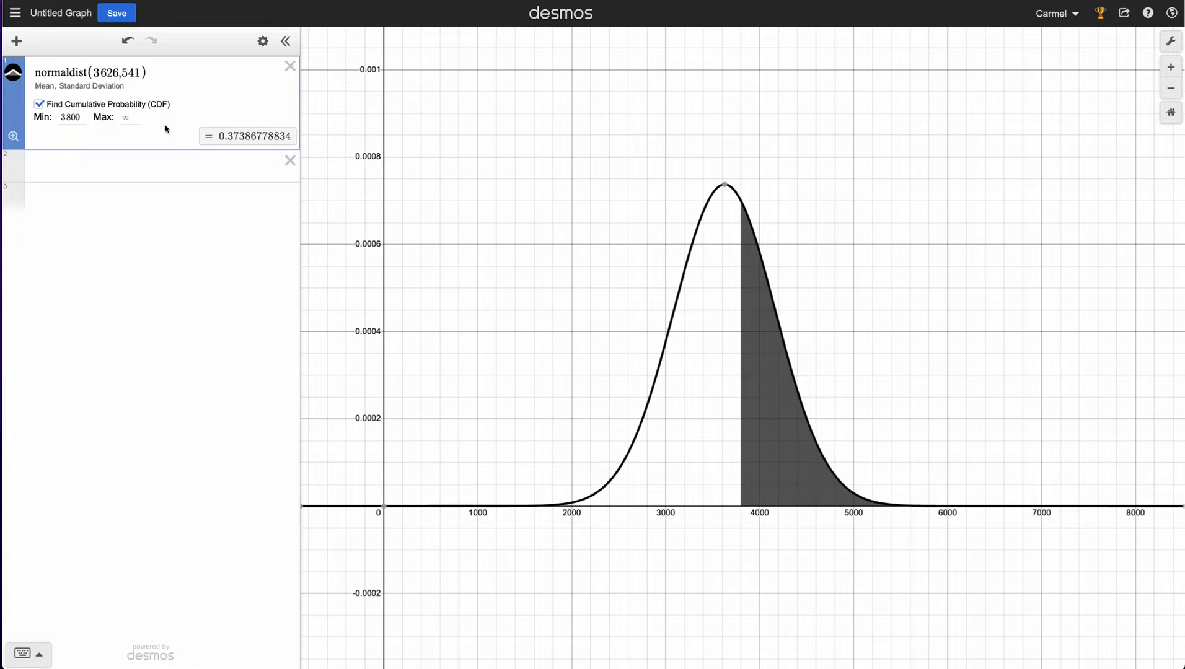
Find the probability between two values by setting the minimum to 3600 and the maximum to 3800.
left_click(120, 169)
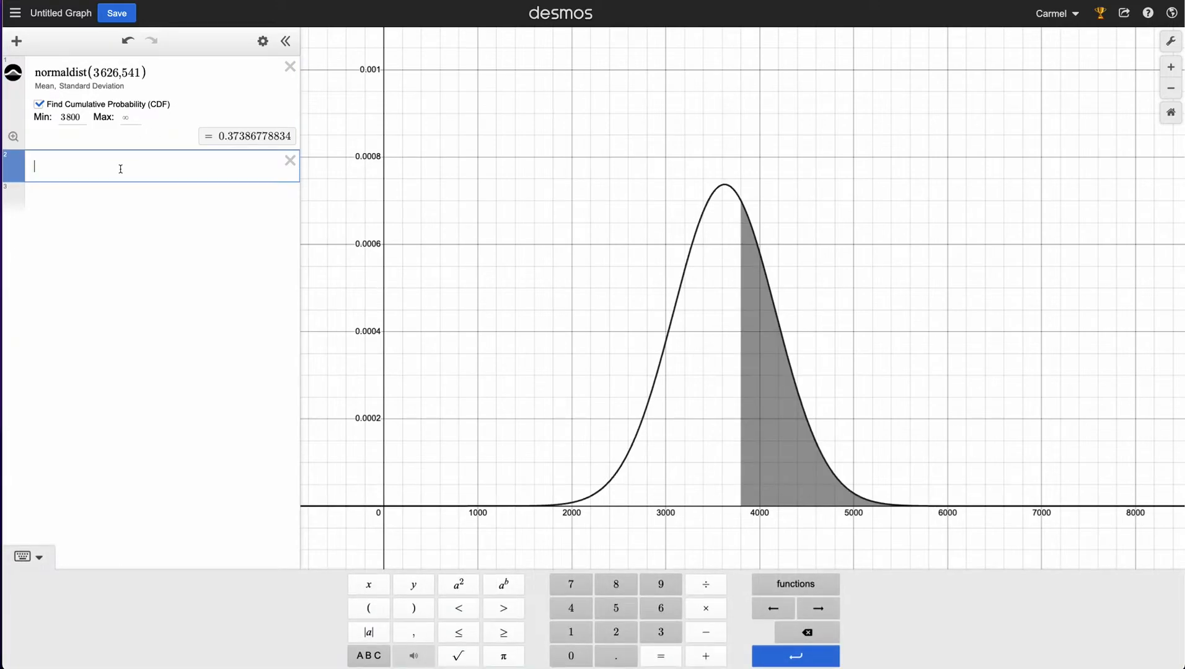
left_click(69, 117)
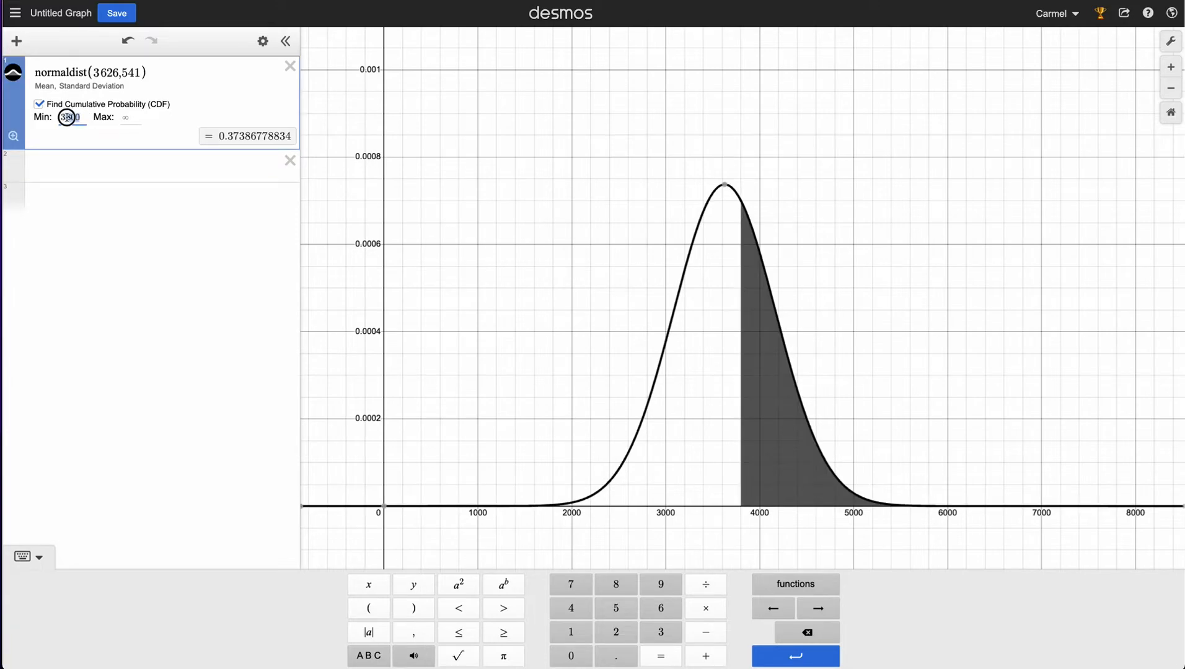
type("3600")
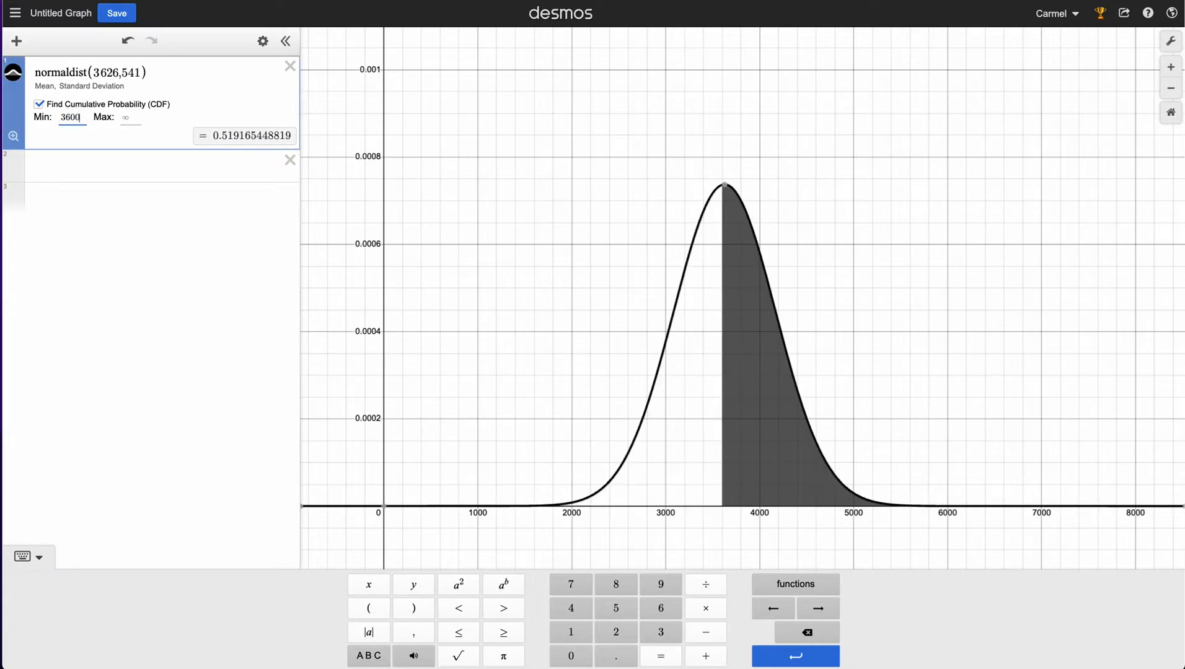
left_click(130, 119)
type("3800")
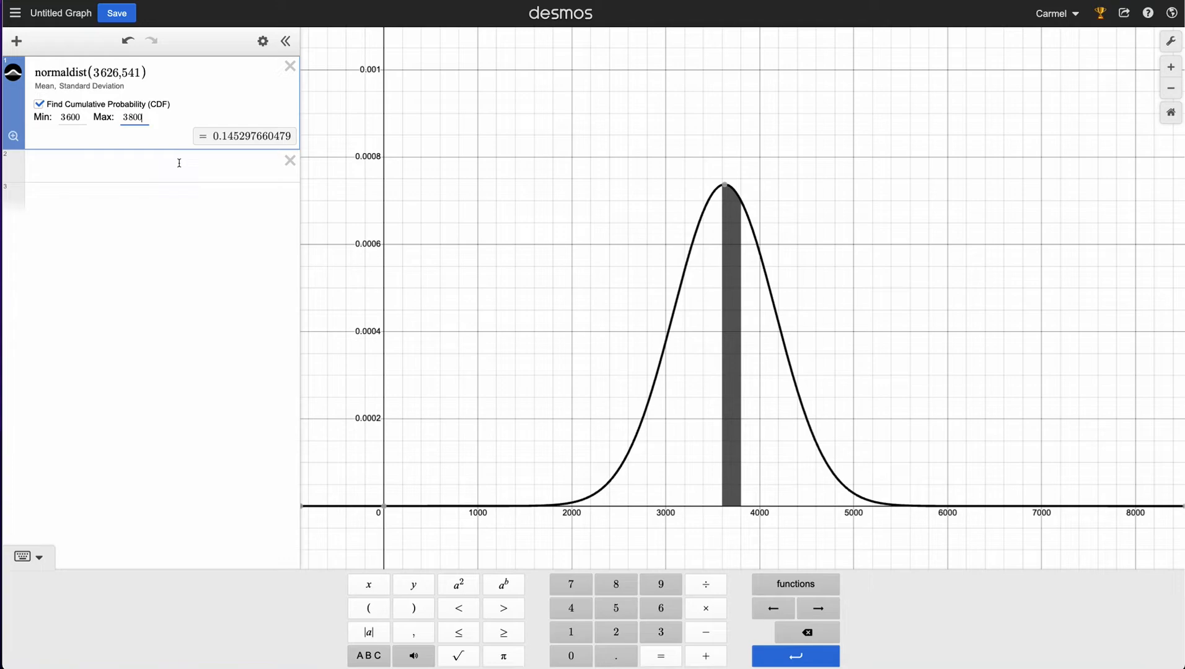
Find the probability below 3000 by clearing the minimum to negative infinity and setting the maximum to 3000.
left_click_drag(82, 116, 57, 119)
key("BackSpace")
left_click(136, 116)
key("BackSpace")
key("BackSpace")
key("BackSpace")
key("BackSpace")
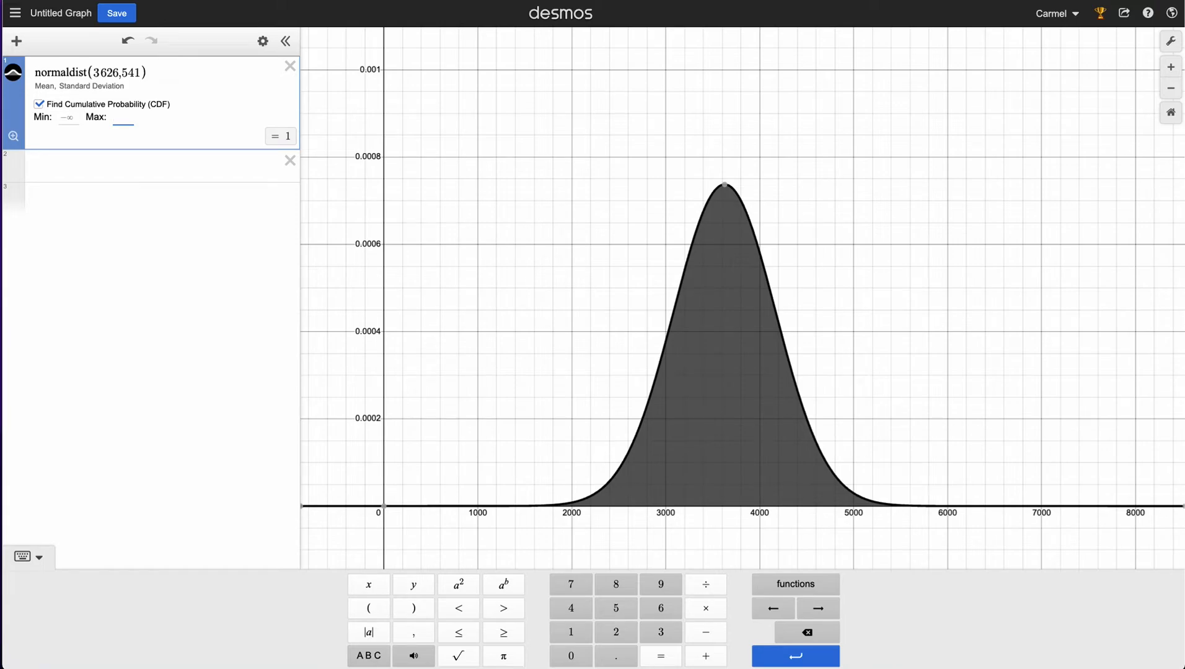
type("3000")
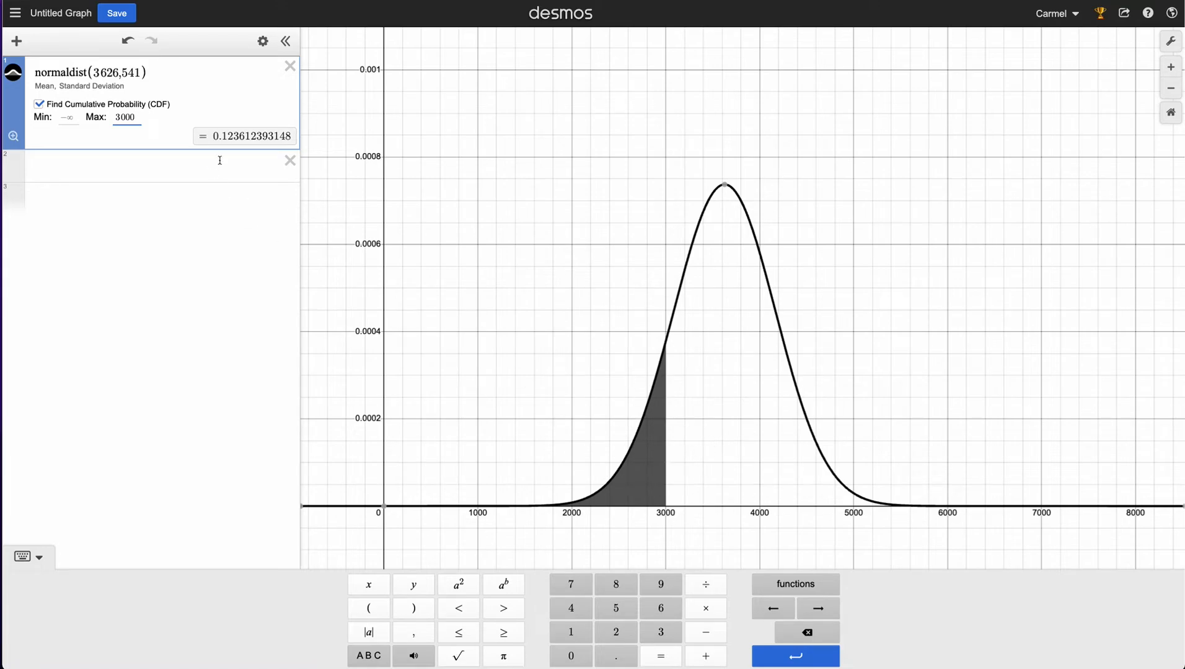
Calculate the 90th percentile in the second expression line with normaldist(3626, 541).inversecdf(0.9).
left_click(130, 168)
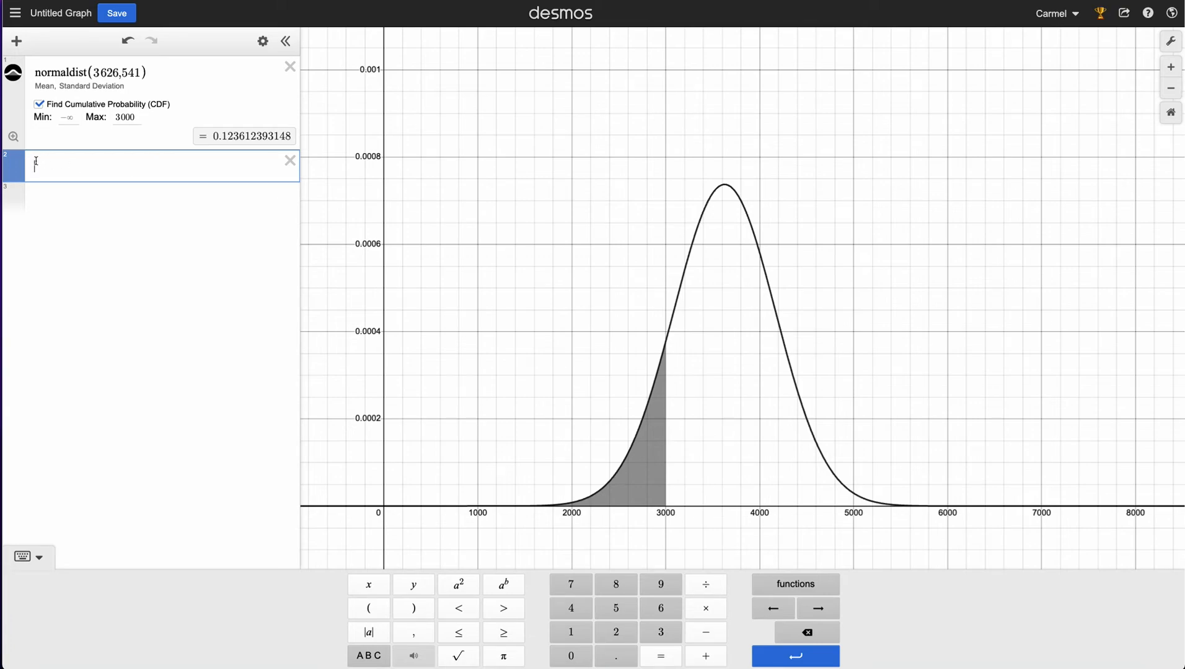
type("normaldist(3626, 541")
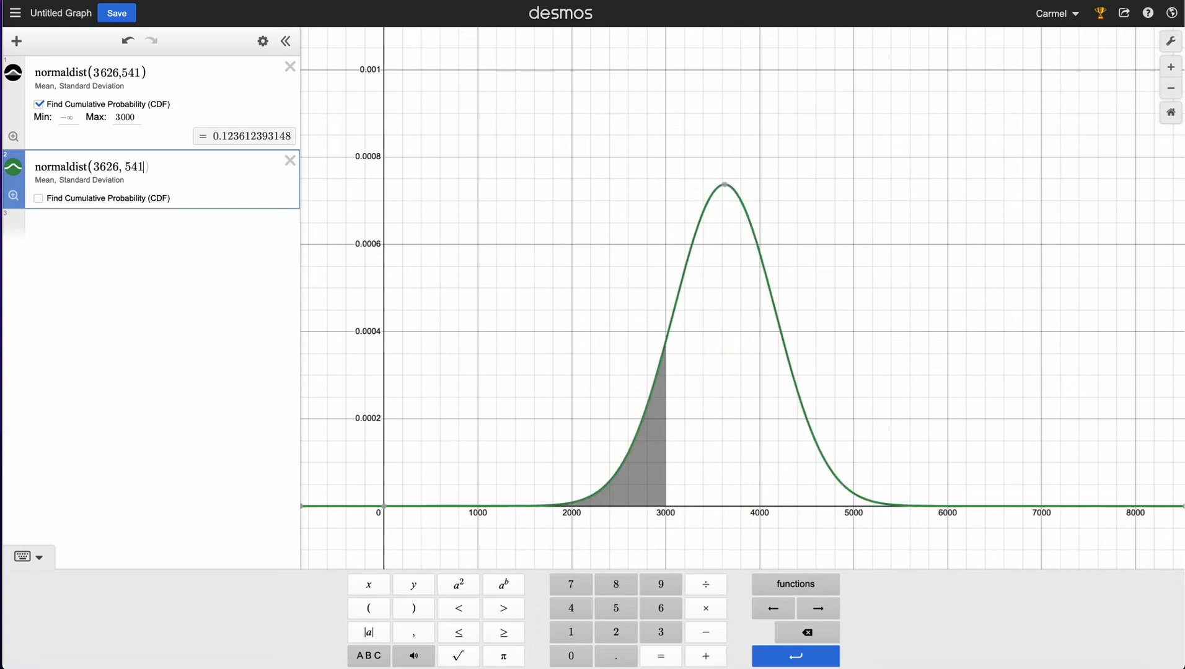
type(").")
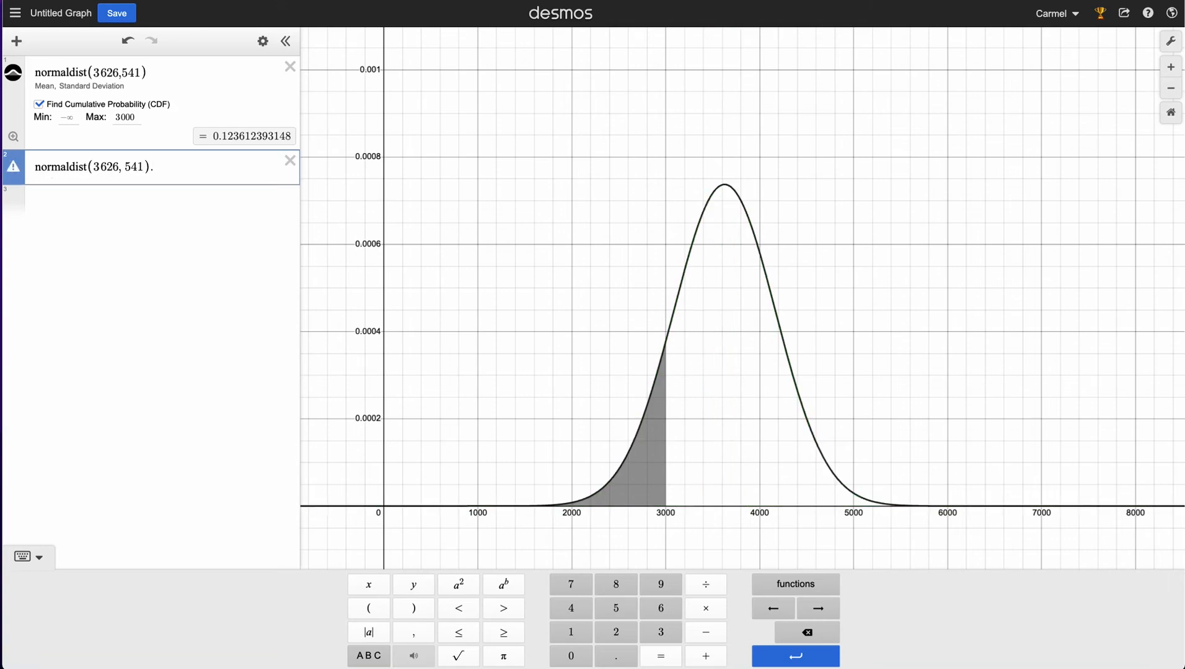
type("inversecdf")
type("(")
type("0.9")
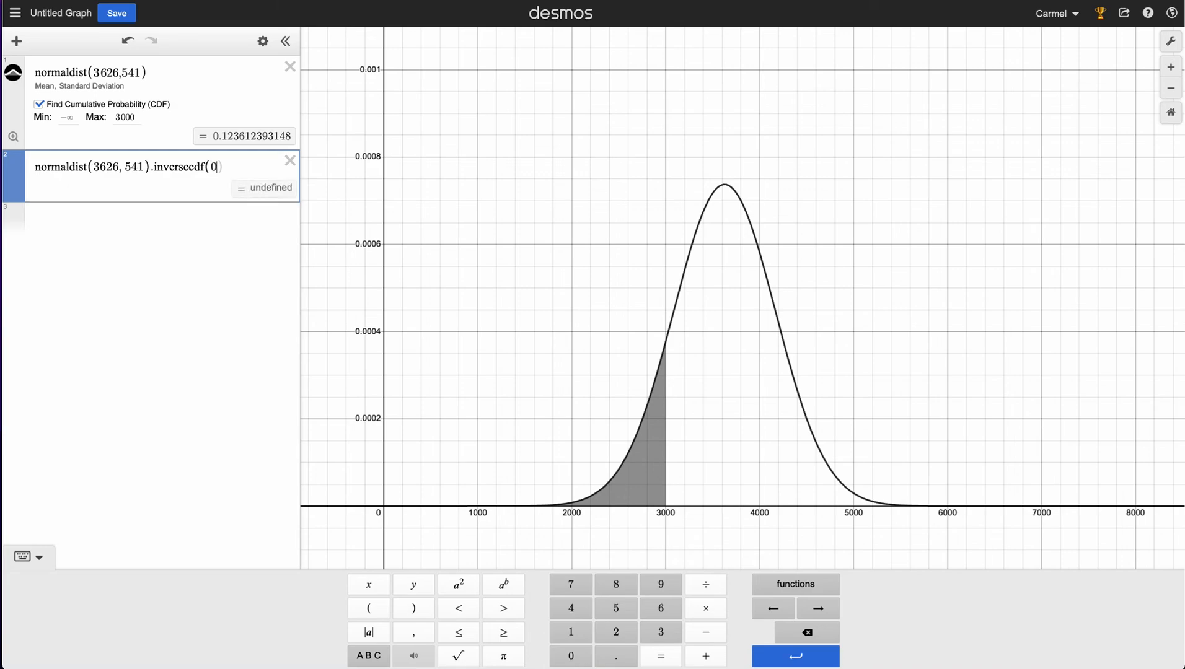
type(")")
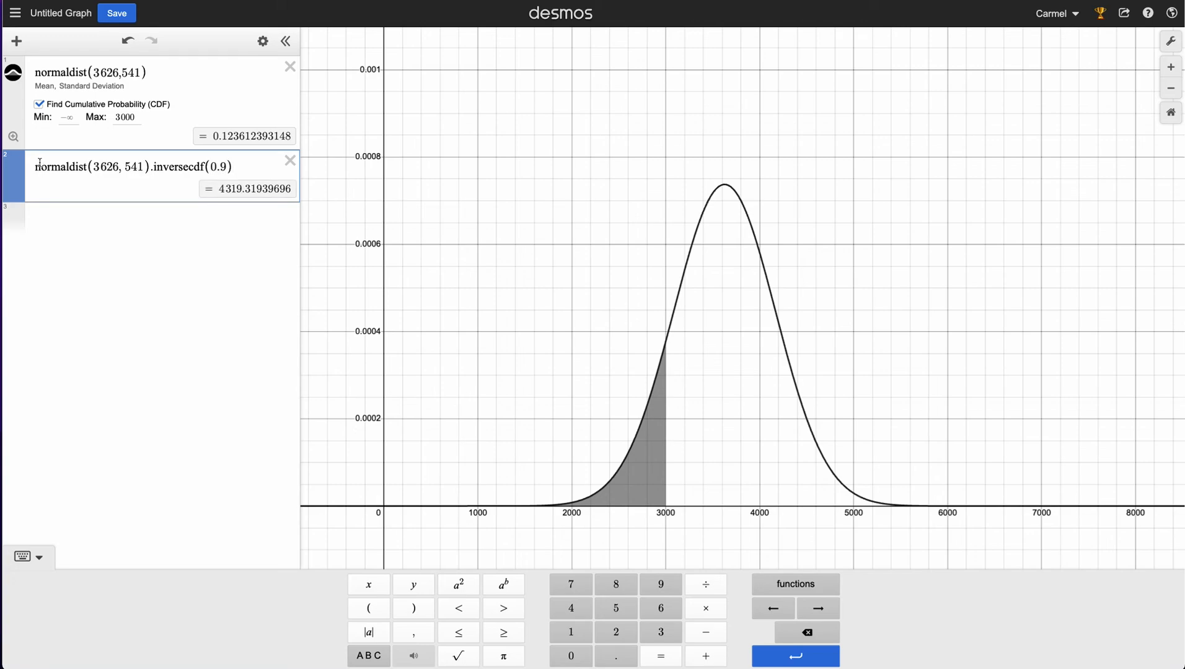